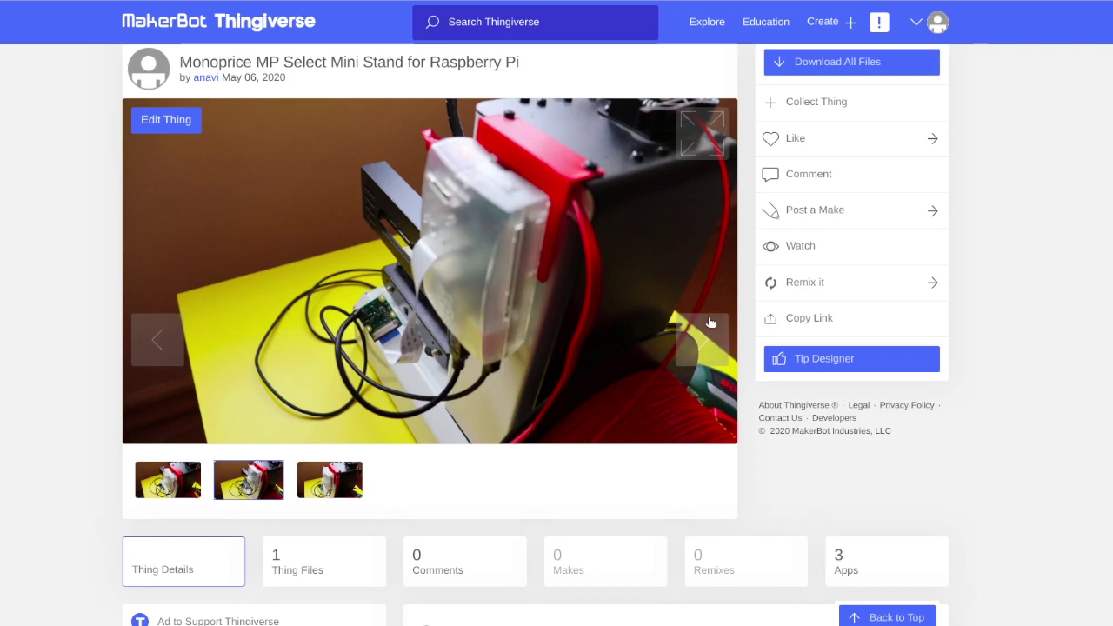
# Advance to the next photo of the Raspberry Pi stand, then go back to the first one.
pyautogui.click(709, 334)
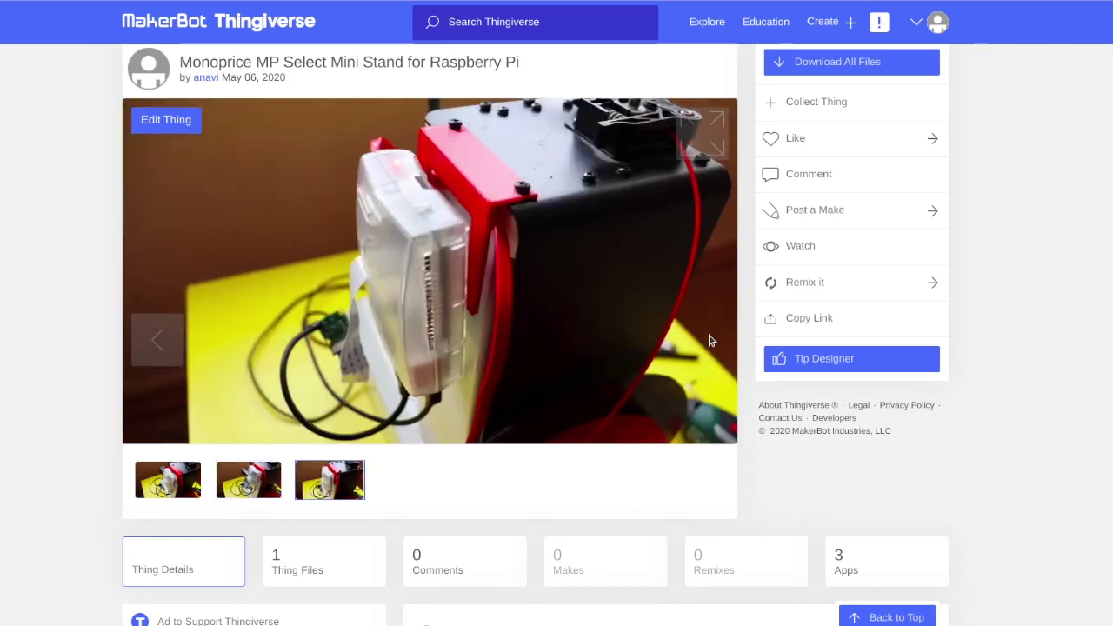
pyautogui.click(183, 318)
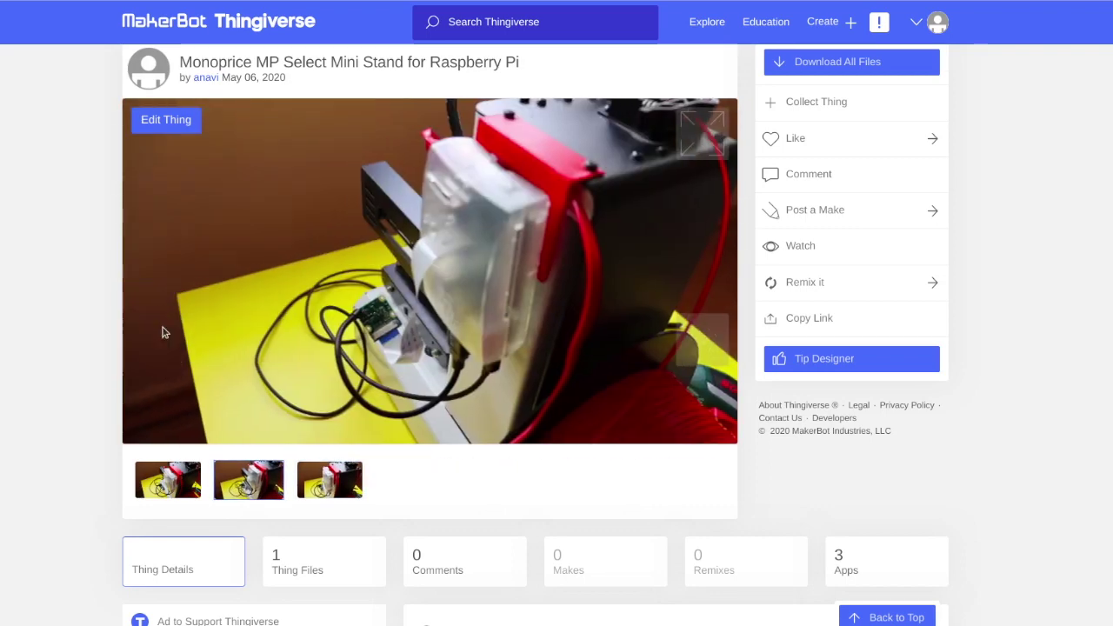
pyautogui.click(164, 331)
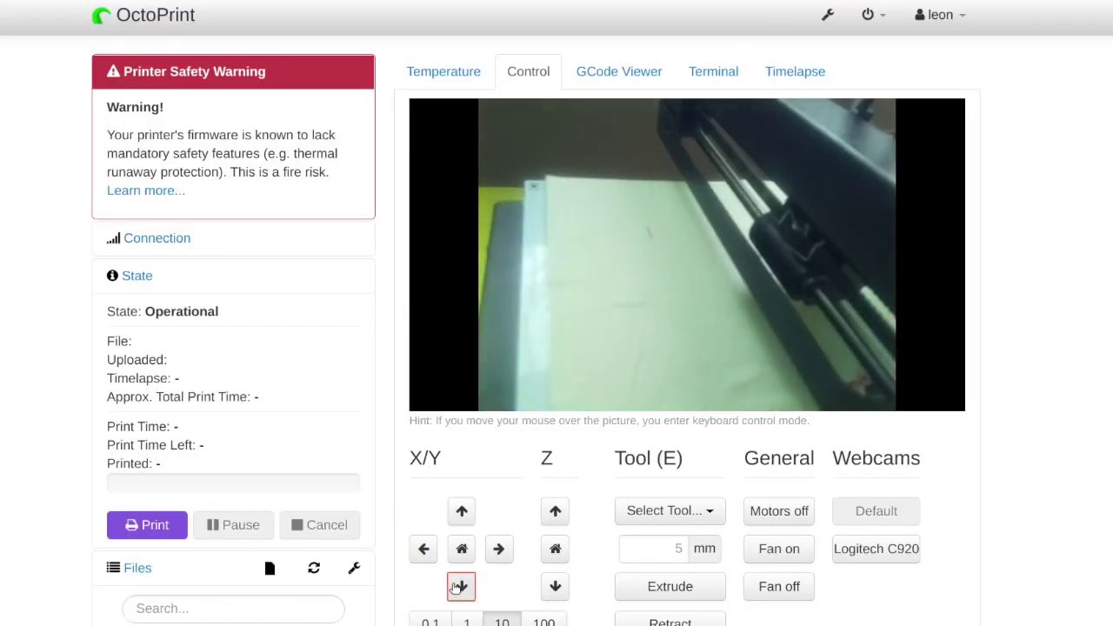
# Jog Y once, switch the webcam to the Logitech C920, then jog X right twice and left once.
pyautogui.click(462, 512)
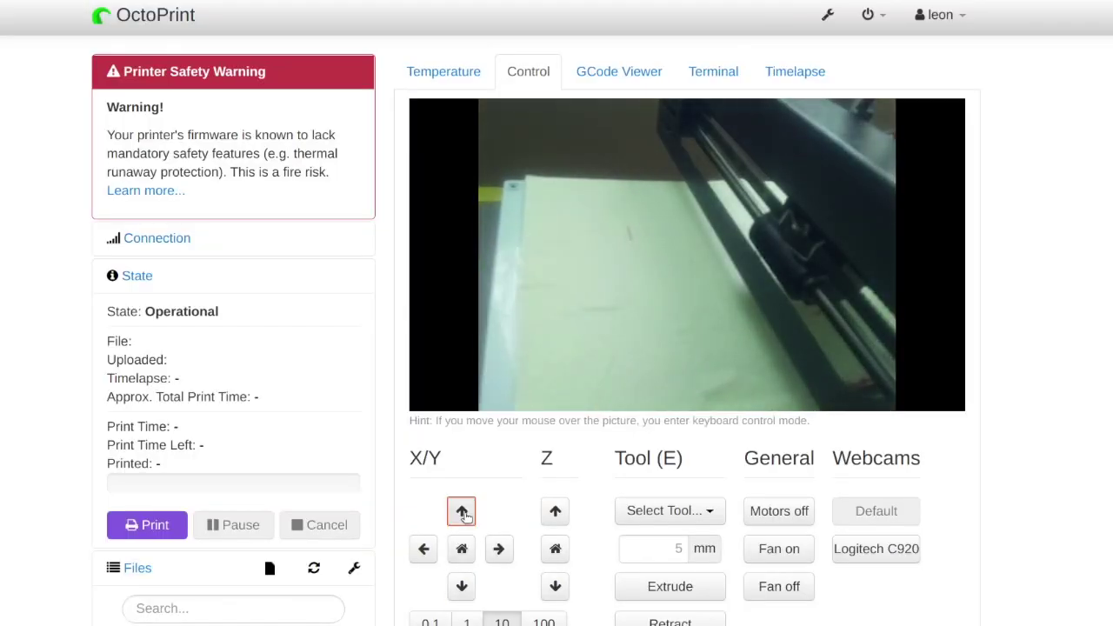
pyautogui.click(861, 553)
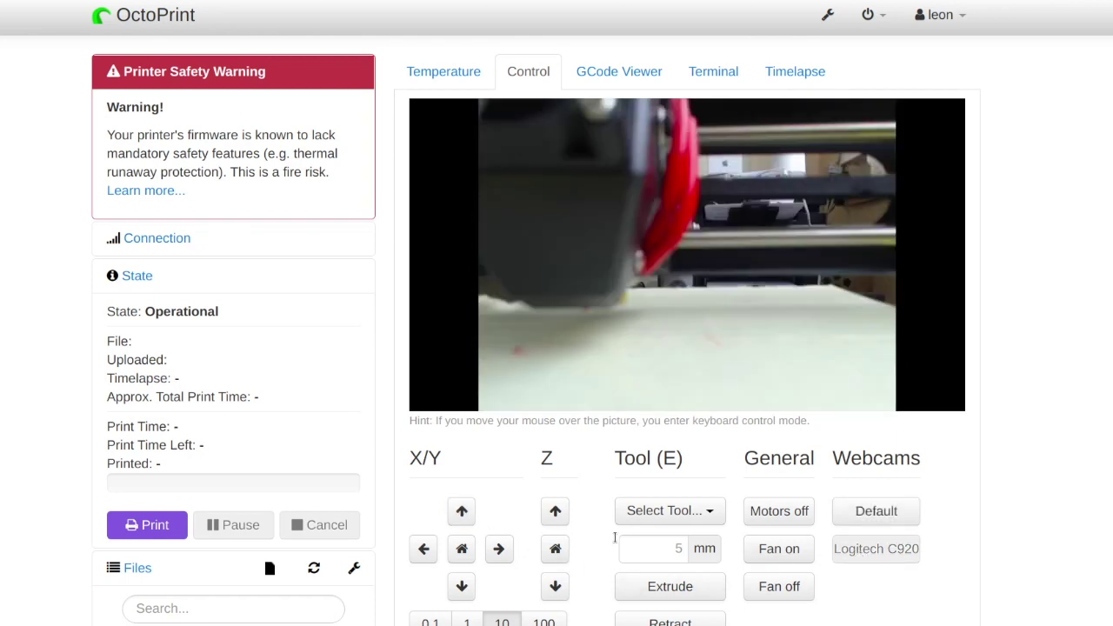
pyautogui.click(500, 549)
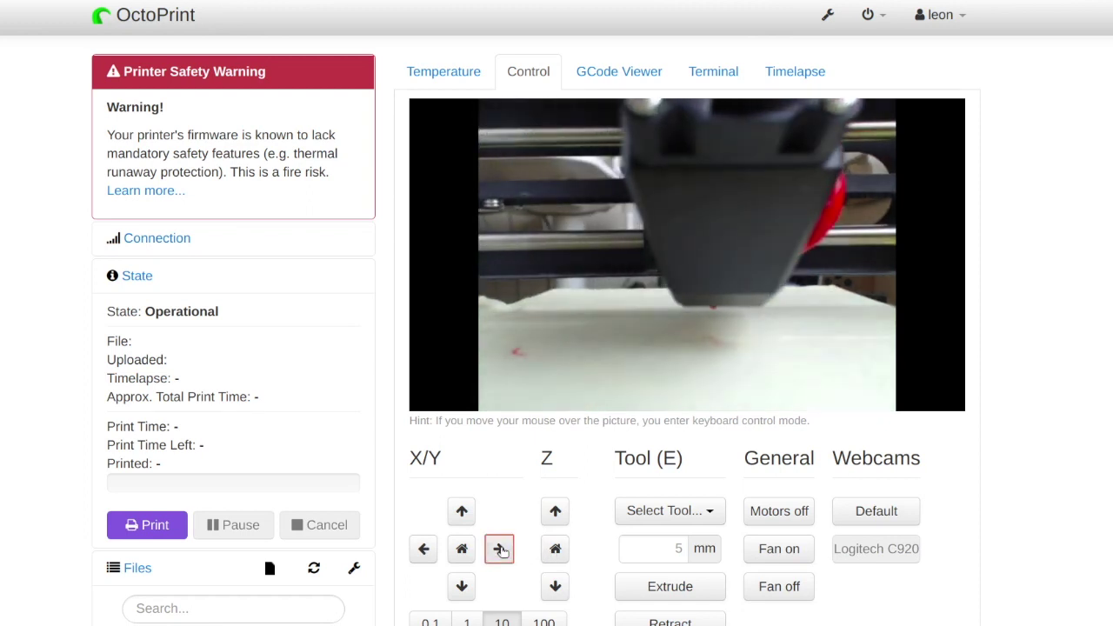
pyautogui.click(500, 550)
pyautogui.click(425, 549)
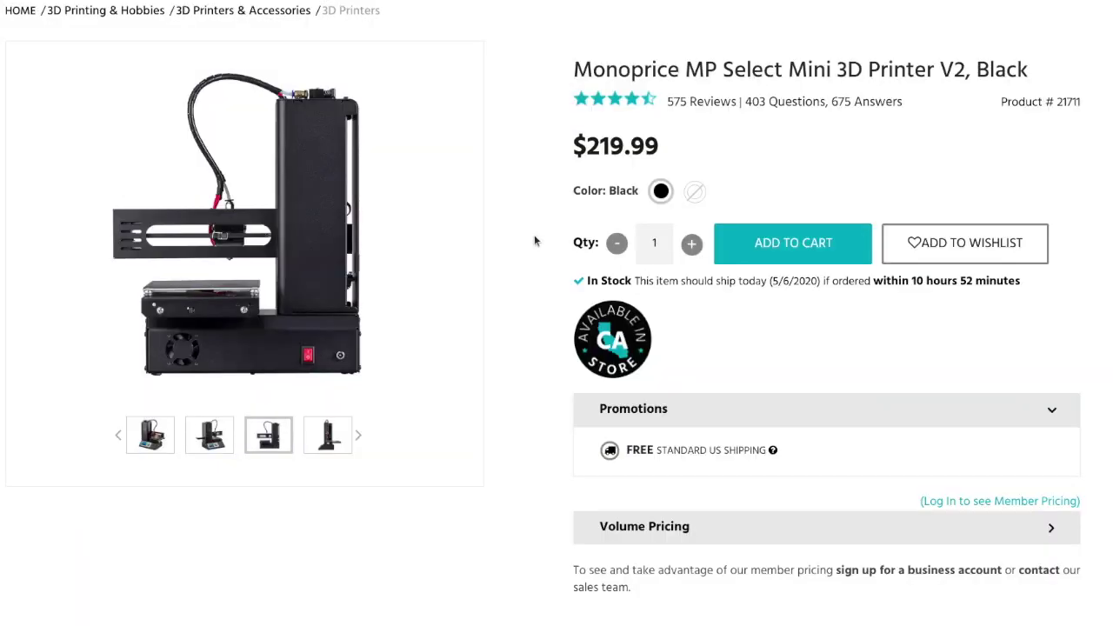
# Browse the MP Select Mini V2 product thumbnails and more photos, ending on the side-view image.
pyautogui.click(150, 438)
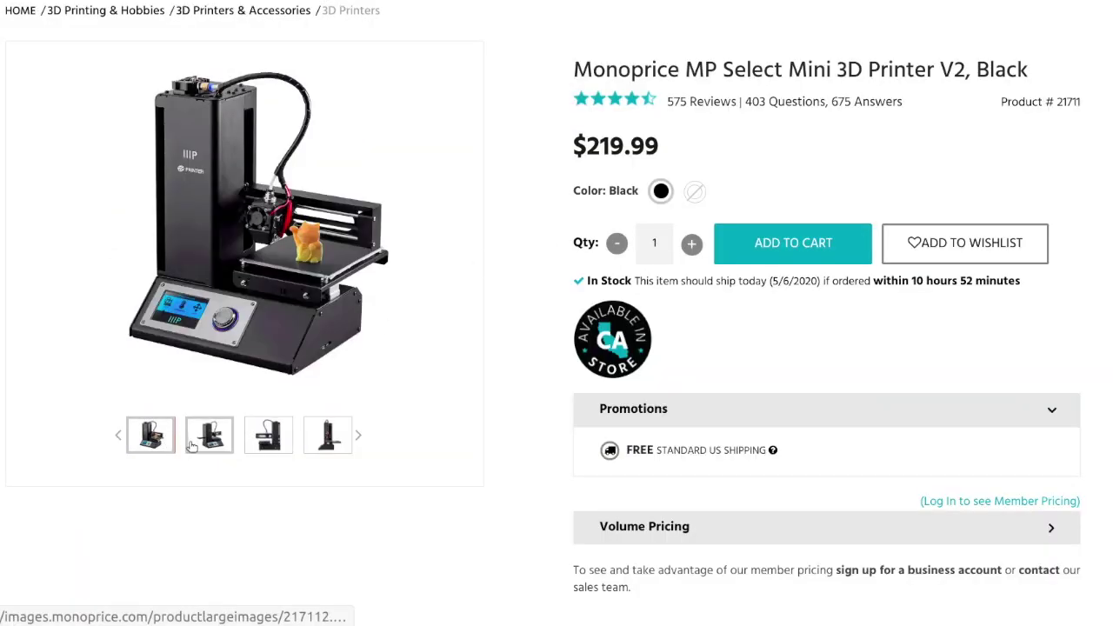
pyautogui.click(209, 443)
pyautogui.click(254, 447)
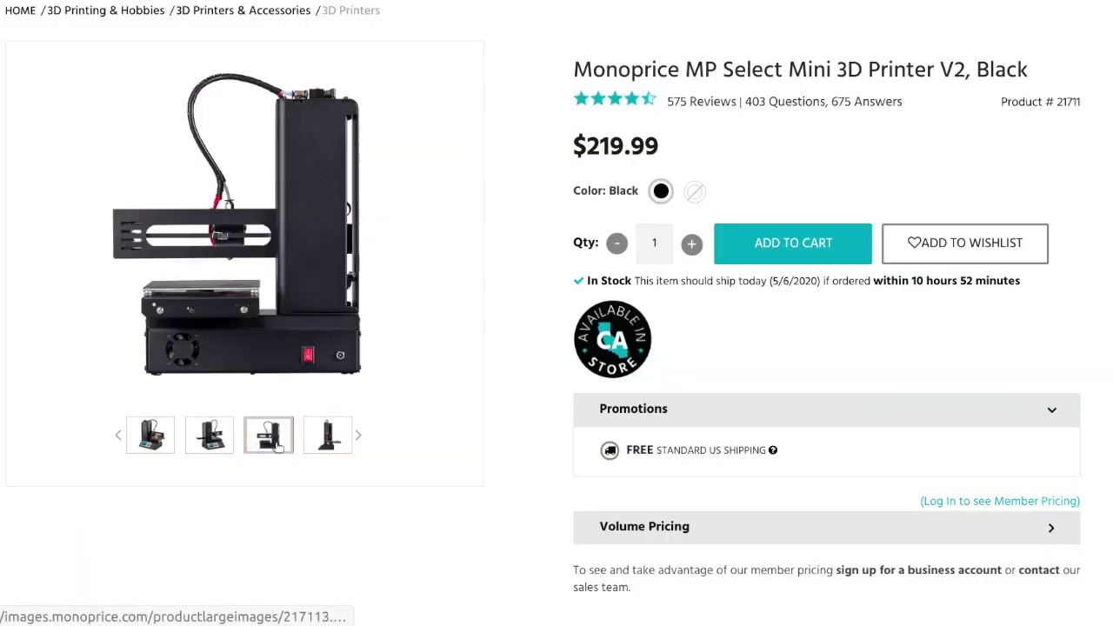
pyautogui.click(338, 445)
pyautogui.click(362, 442)
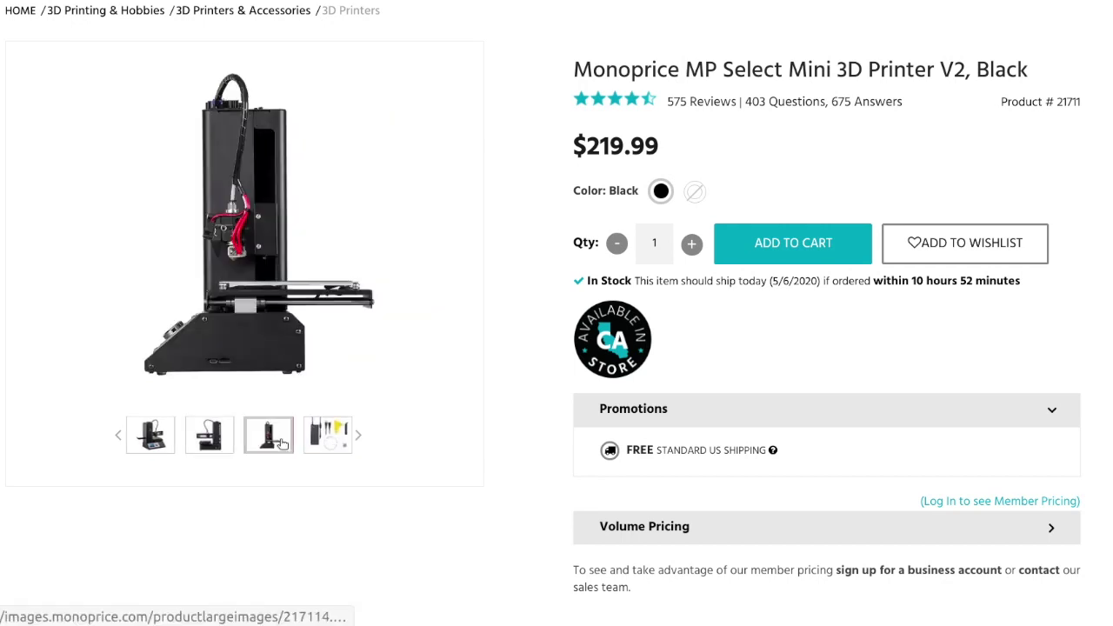
pyautogui.click(324, 439)
pyautogui.click(272, 439)
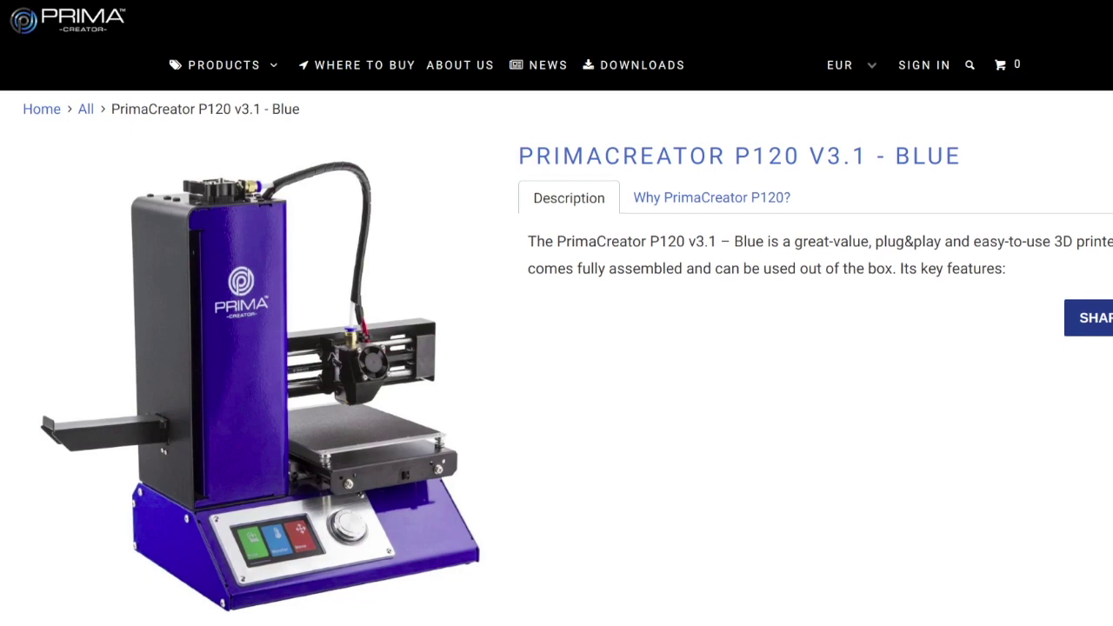
# Scroll the PrimaCreator P120 v3.1 page down to its Full Description.
pyautogui.scroll(-5, 556, 348)
pyautogui.scroll(-2, 557, 348)
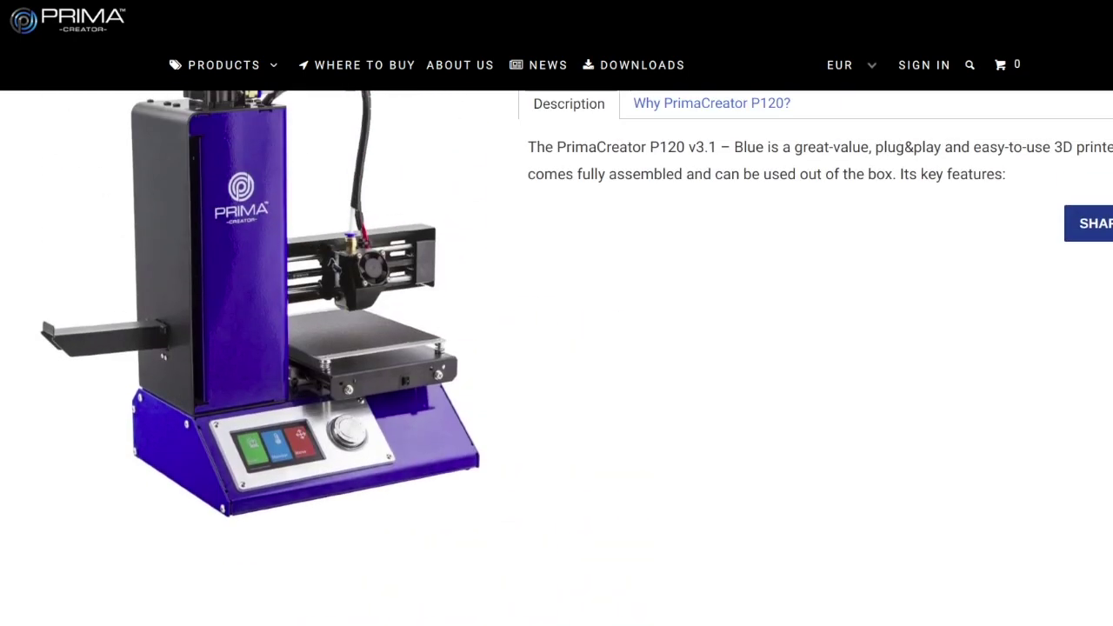
pyautogui.scroll(1, 556, 348)
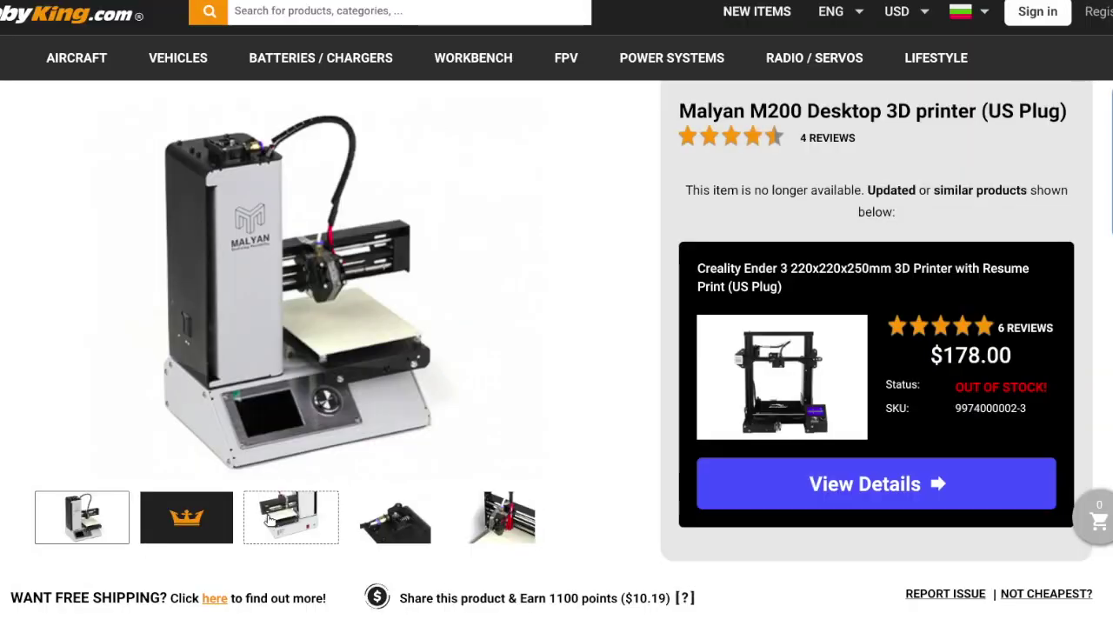
# View the Malyan M200 close-up and extruder photos, then return to the full printer photo.
pyautogui.click(313, 523)
pyautogui.click(396, 528)
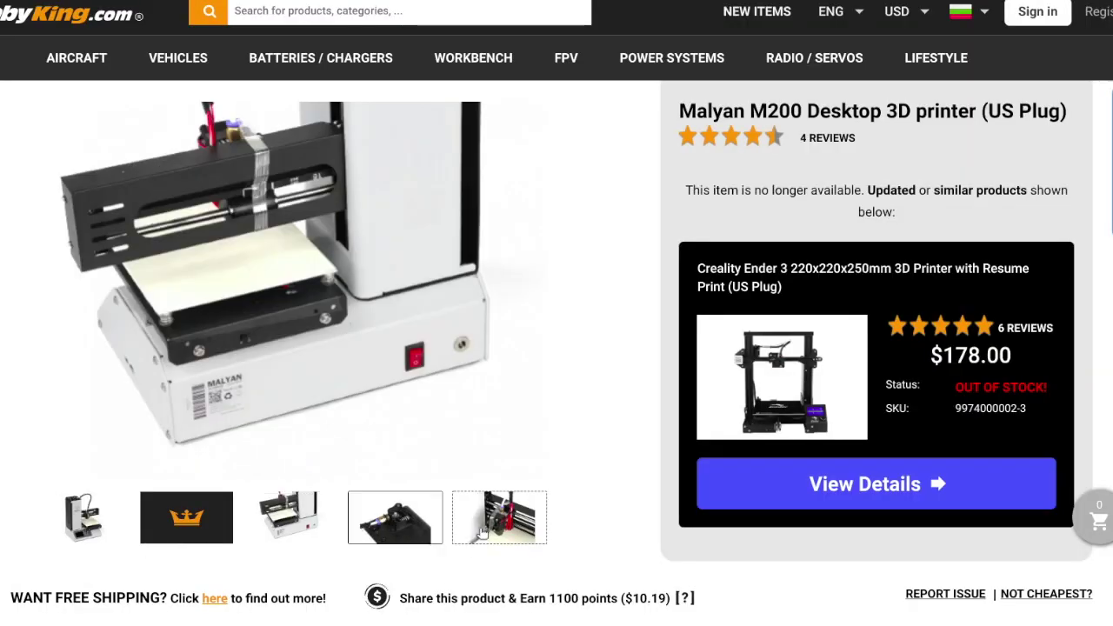
pyautogui.click(83, 517)
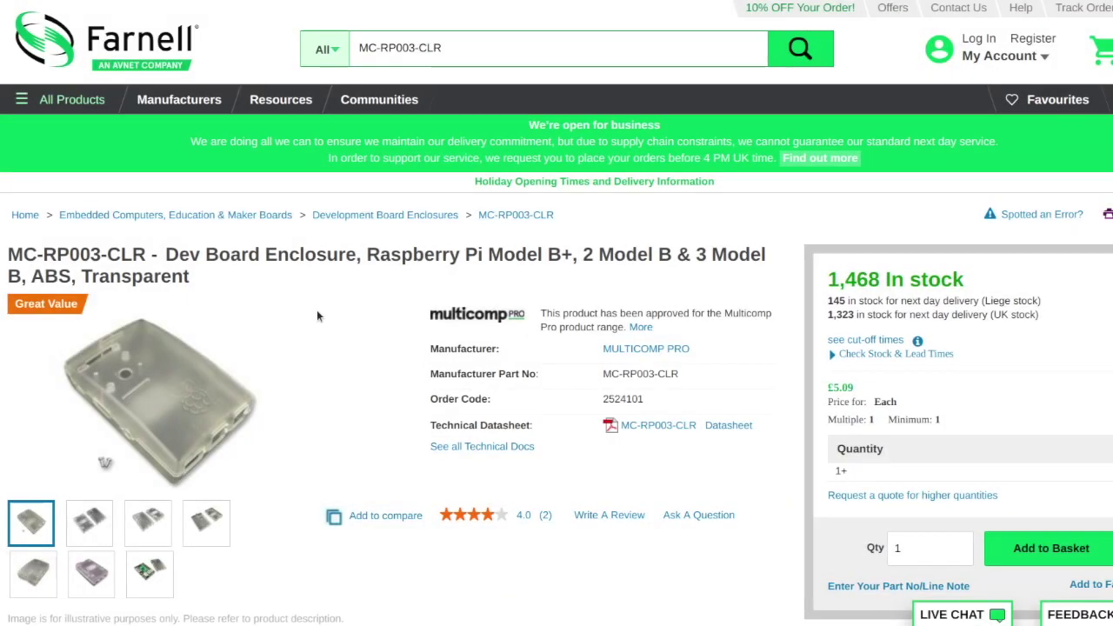
# Step through the enclosure's product photos up to the seventh, showing the Pi board beside the case.
pyautogui.click(87, 527)
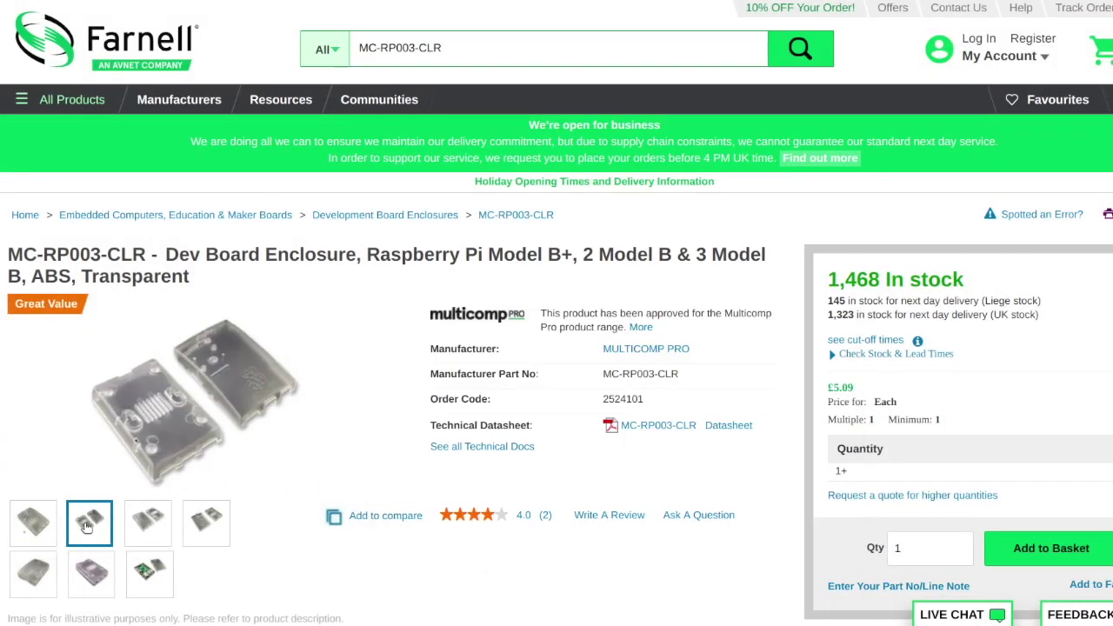
pyautogui.click(137, 528)
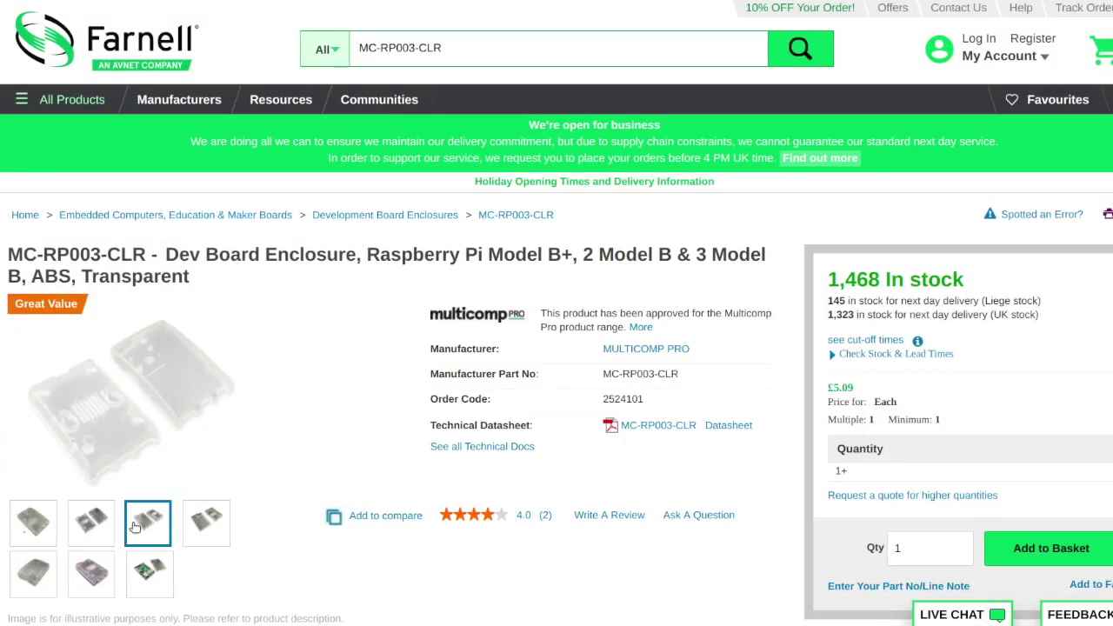
pyautogui.click(201, 526)
pyautogui.click(35, 575)
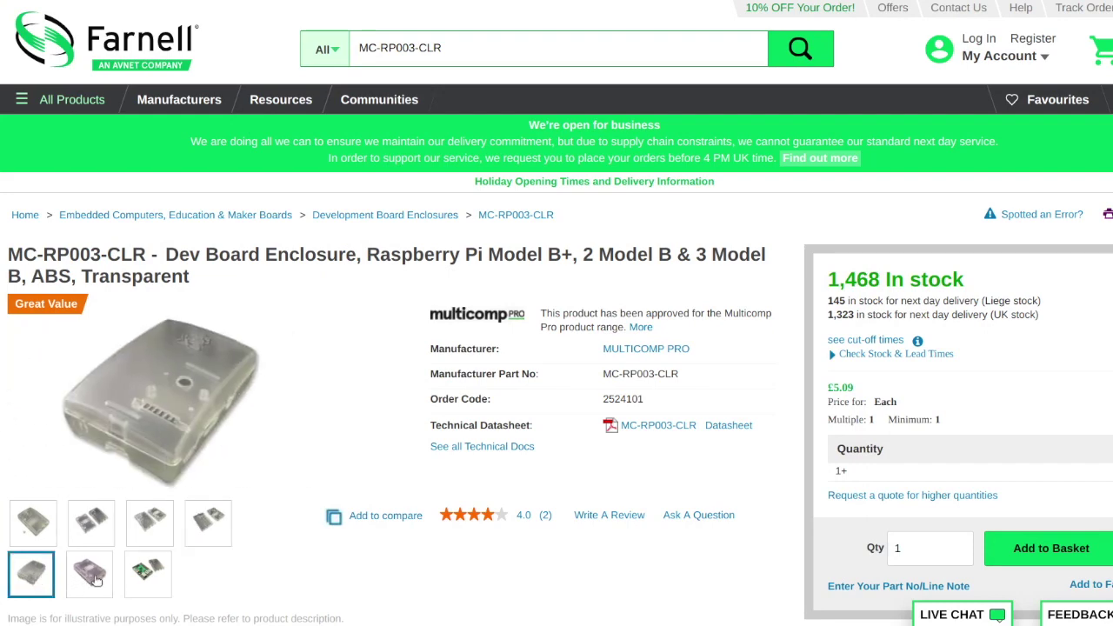
pyautogui.click(96, 580)
pyautogui.click(137, 579)
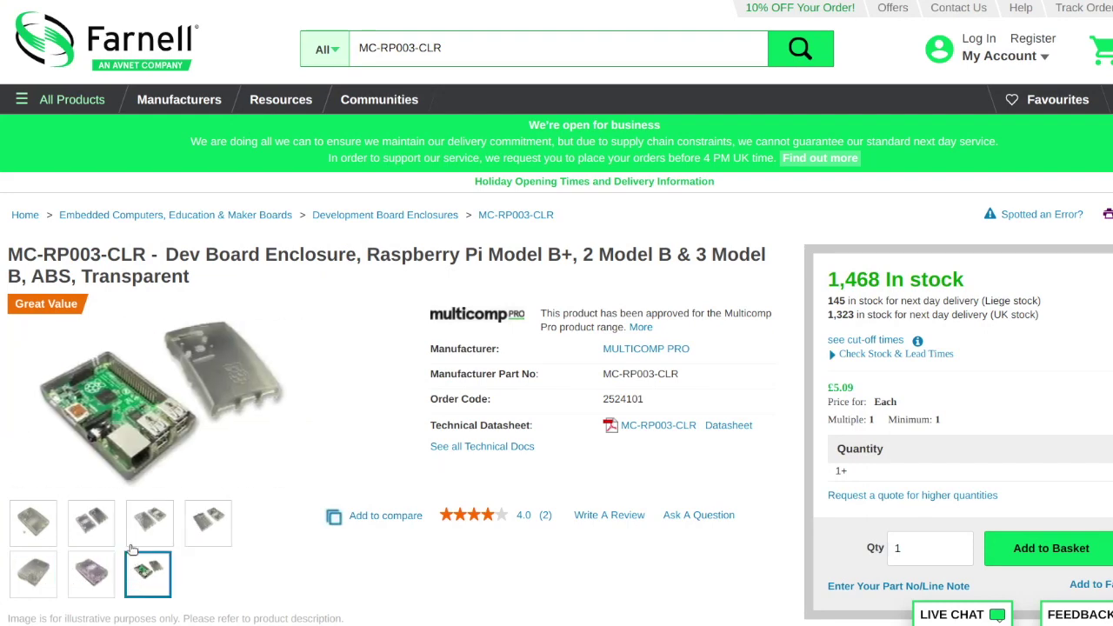
pyautogui.moveTo(130, 383)
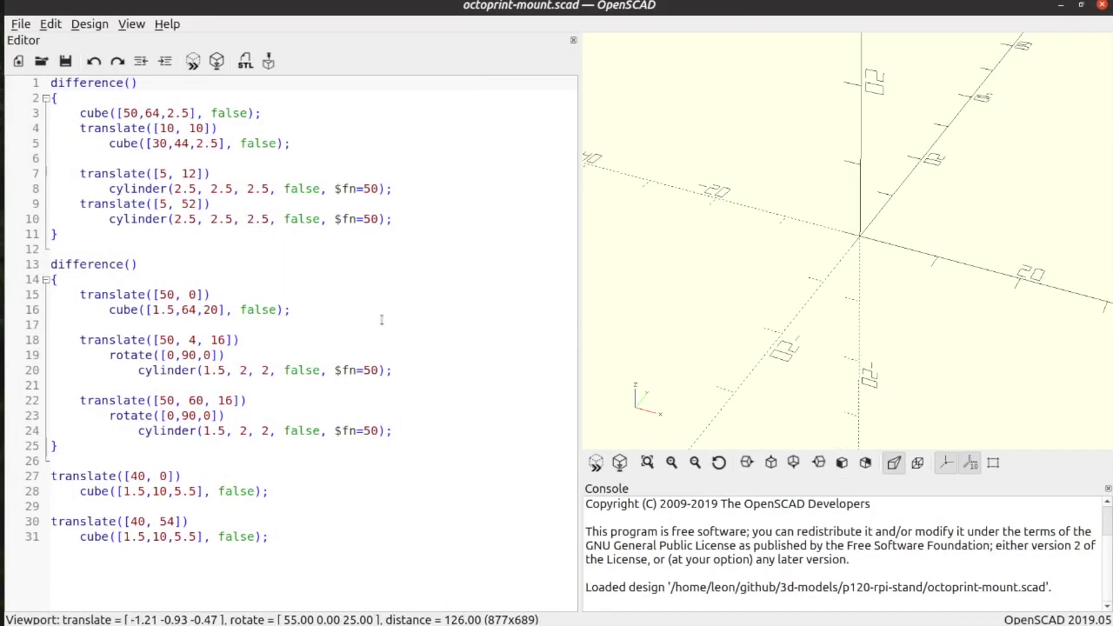
# Render the mounting stand with F6 and zoom and orbit the rendered model.
pyautogui.press('F6')
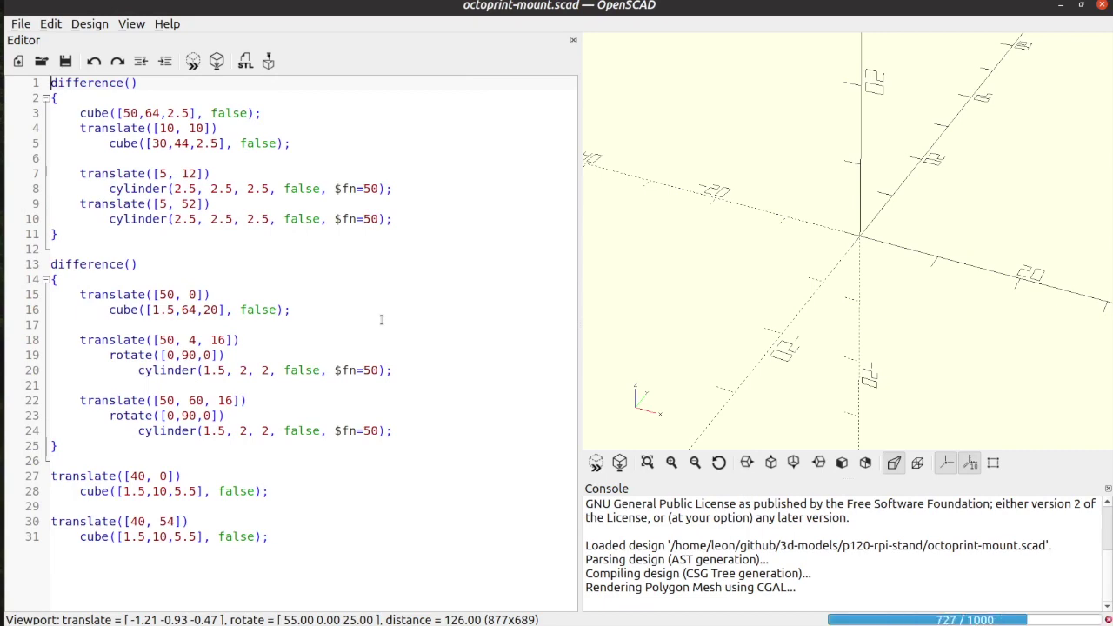
pyautogui.scroll(-5, 813, 203)
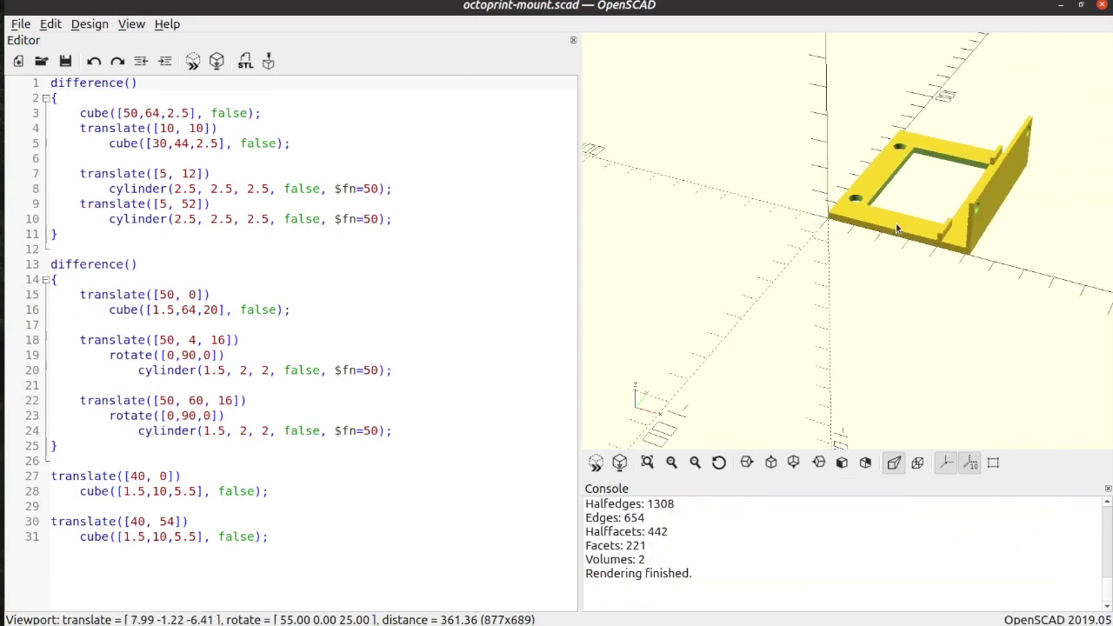
pyautogui.moveTo(733, 196); pyautogui.dragTo(777, 198)
pyautogui.scroll(-2, 944, 241)
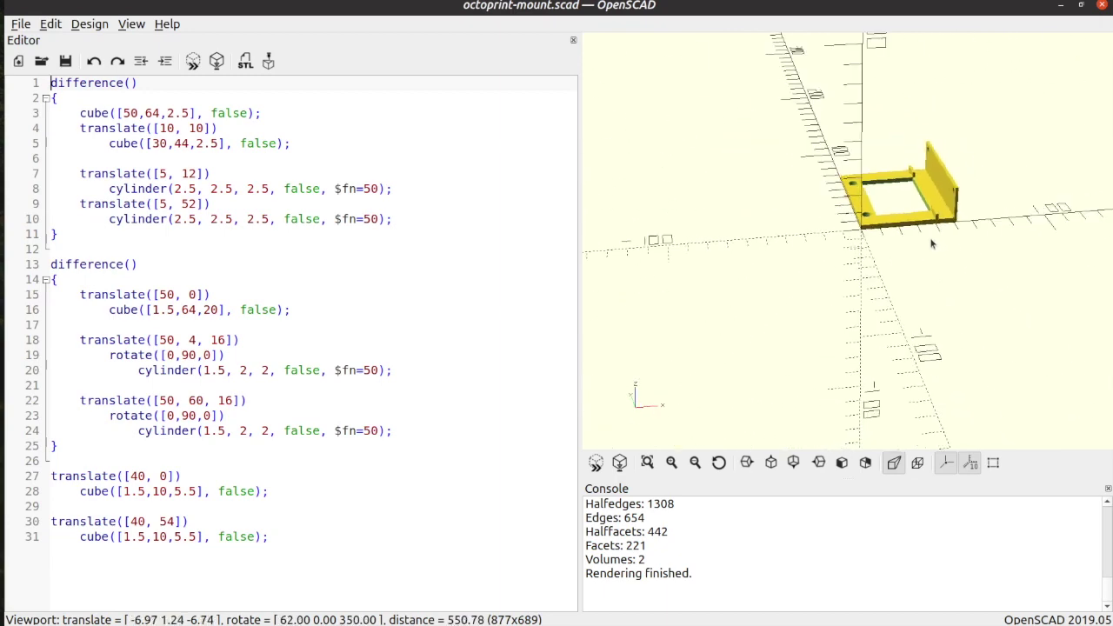
pyautogui.scroll(2, 946, 230)
pyautogui.scroll(5, 954, 223)
# Orbit to inspect the upright bracket, then pan and rotate the stand to face the viewer.
pyautogui.moveTo(904, 213); pyautogui.dragTo(812, 167)
pyautogui.scroll(-2, 814, 177)
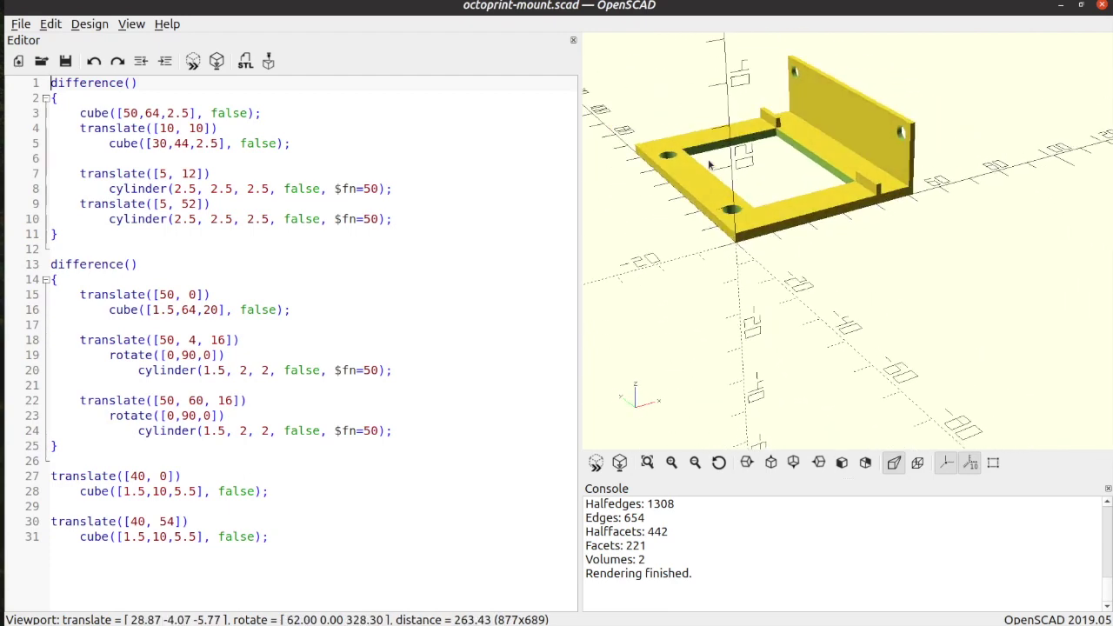
pyautogui.scroll(-2, 676, 161)
pyautogui.scroll(2, 676, 161)
pyautogui.scroll(-2, 672, 144)
pyautogui.moveTo(671, 143)
pyautogui.mouseDown(button='right')
pyautogui.moveTo(740, 217)
pyautogui.moveTo(684, 161)
pyautogui.mouseUp(button='right')
pyautogui.moveTo(685, 161); pyautogui.dragTo(804, 214)
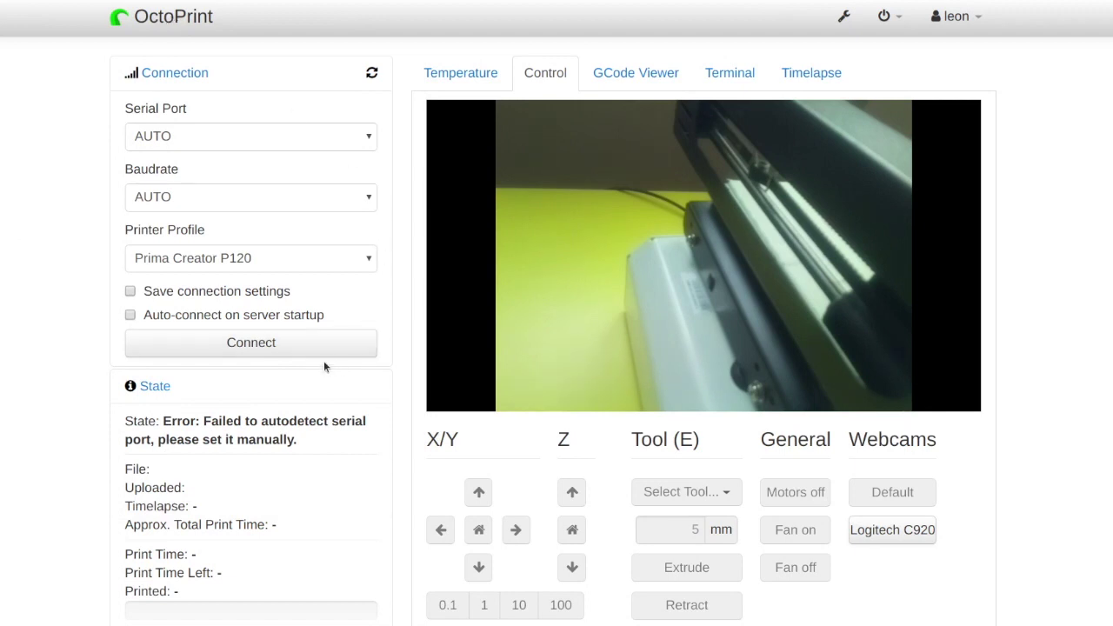
# Connect to the printer, jog X right twice by 10 mm, and move the bed along Y and back.
pyautogui.click(274, 347)
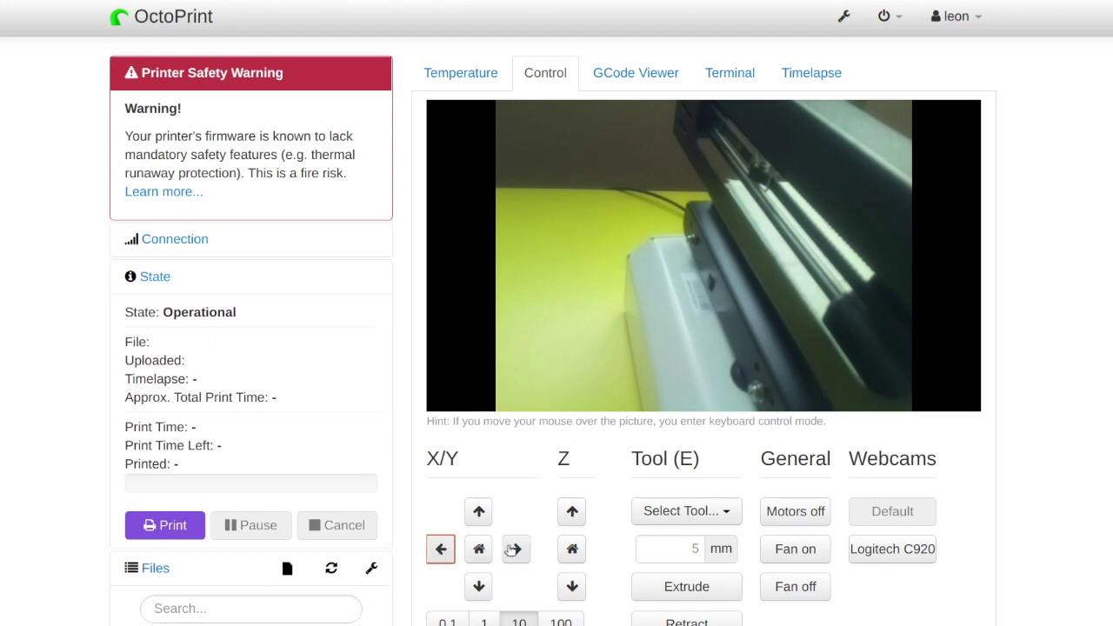
pyautogui.click(514, 549)
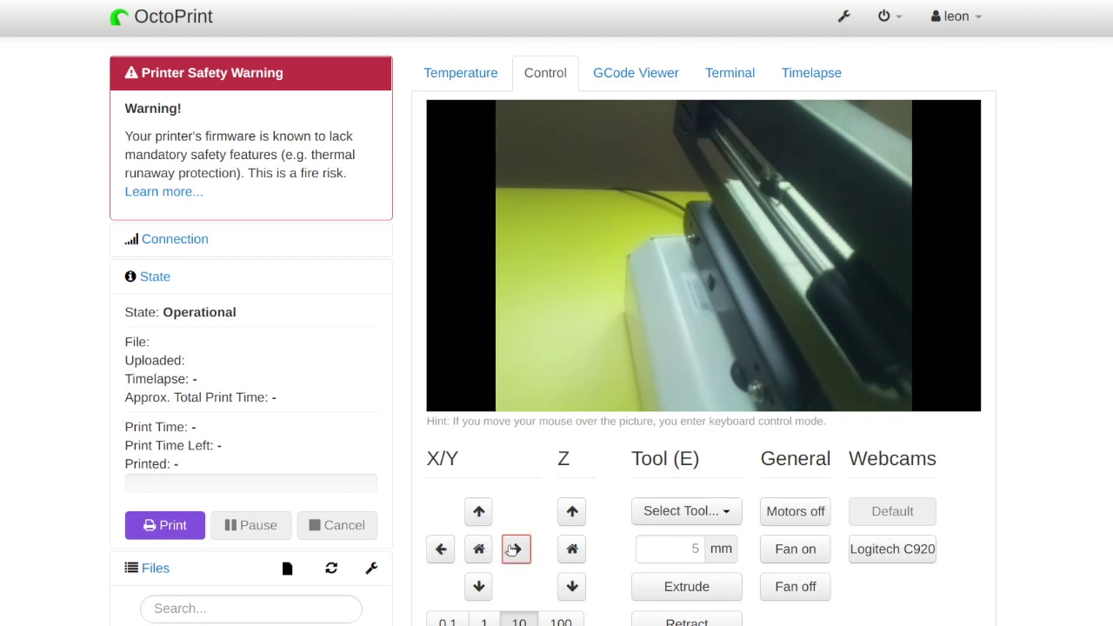
pyautogui.click(514, 549)
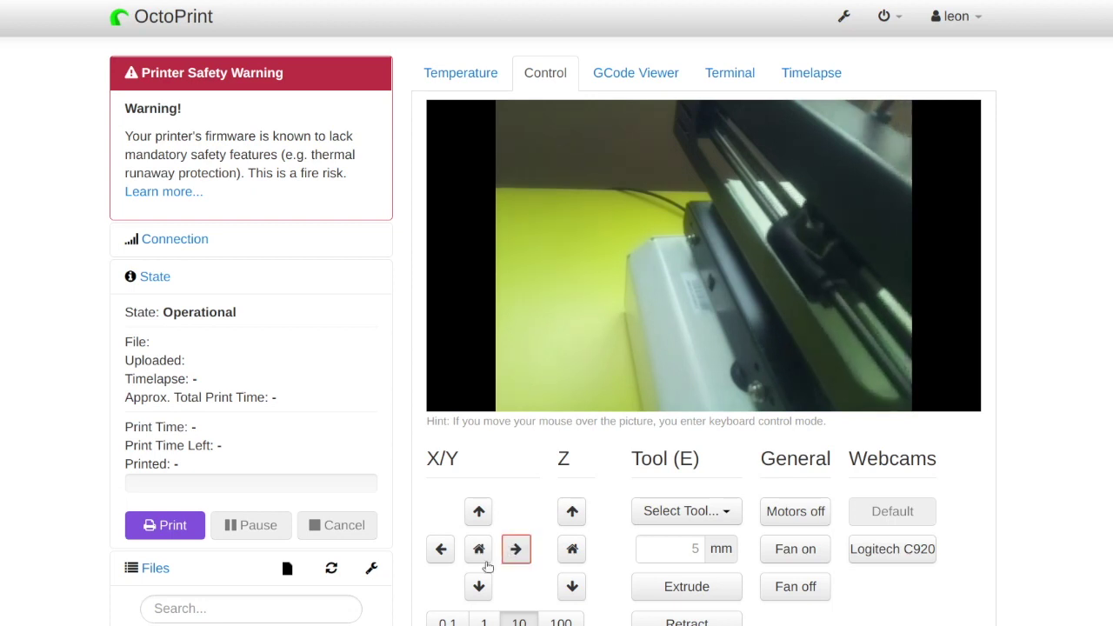
pyautogui.click(474, 587)
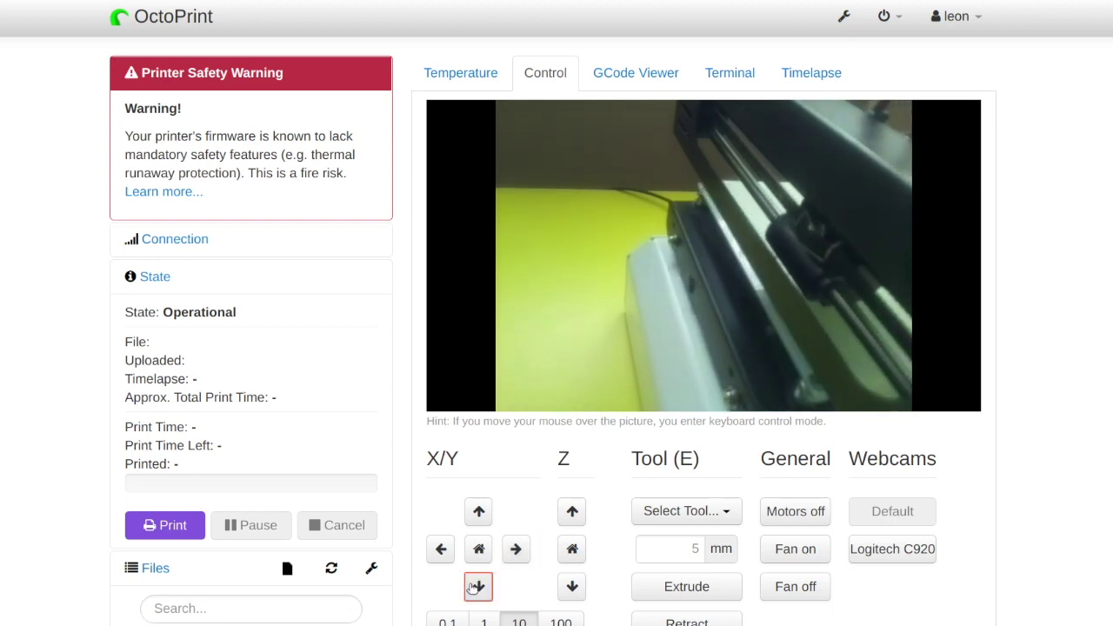
pyautogui.click(475, 587)
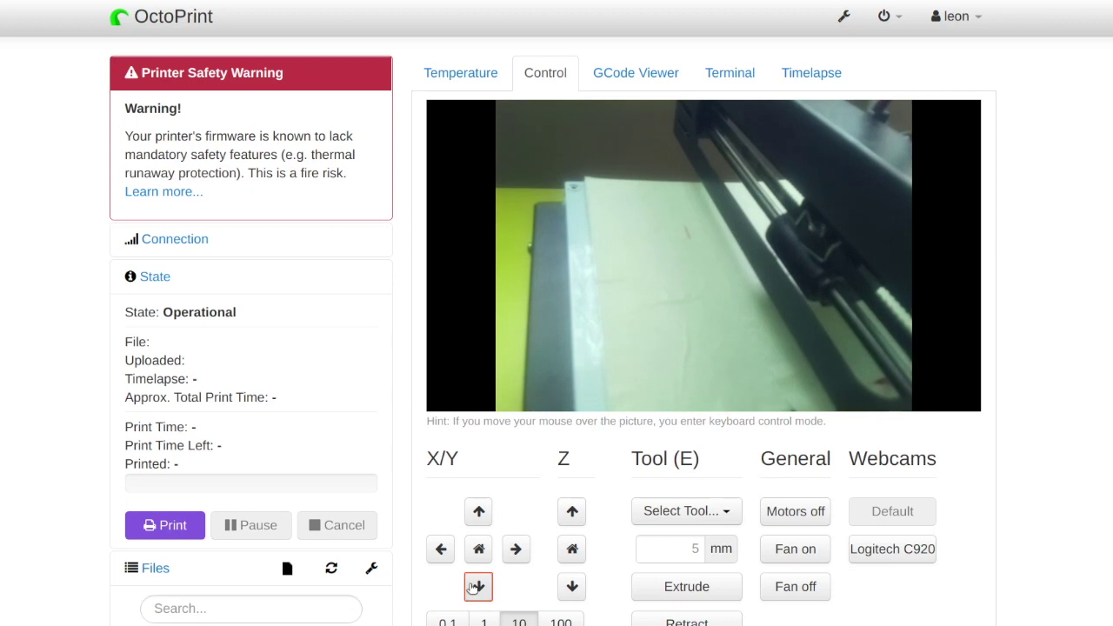
pyautogui.click(475, 587)
pyautogui.click(480, 515)
pyautogui.click(480, 515)
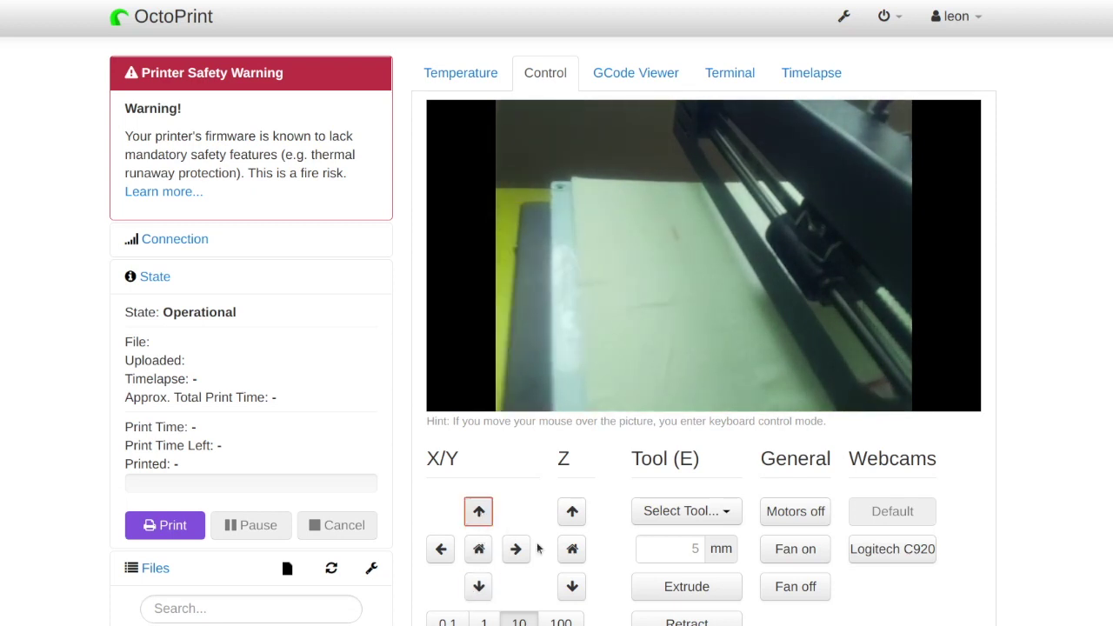
# Switch to the Logitech C920 webcam and jog the print head right, then back left.
pyautogui.click(879, 552)
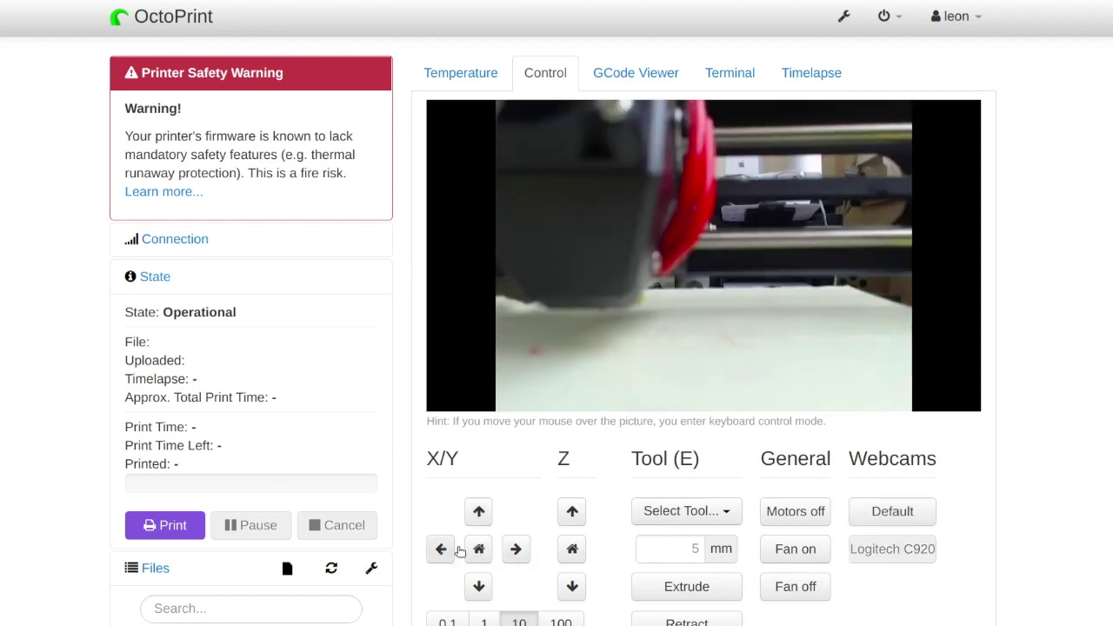
pyautogui.click(516, 550)
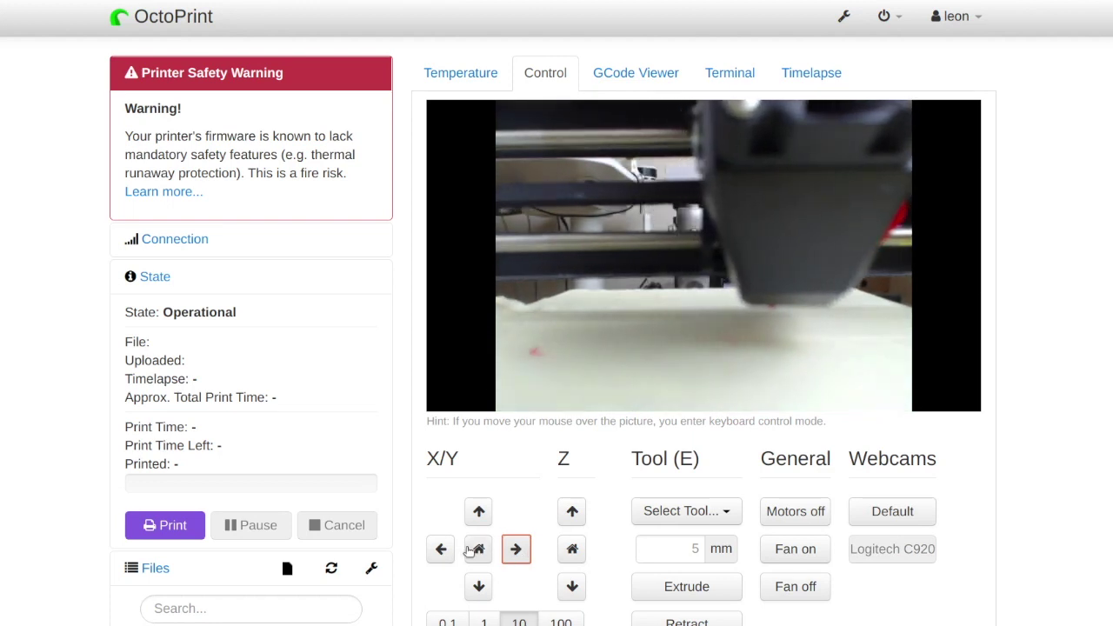
pyautogui.click(441, 549)
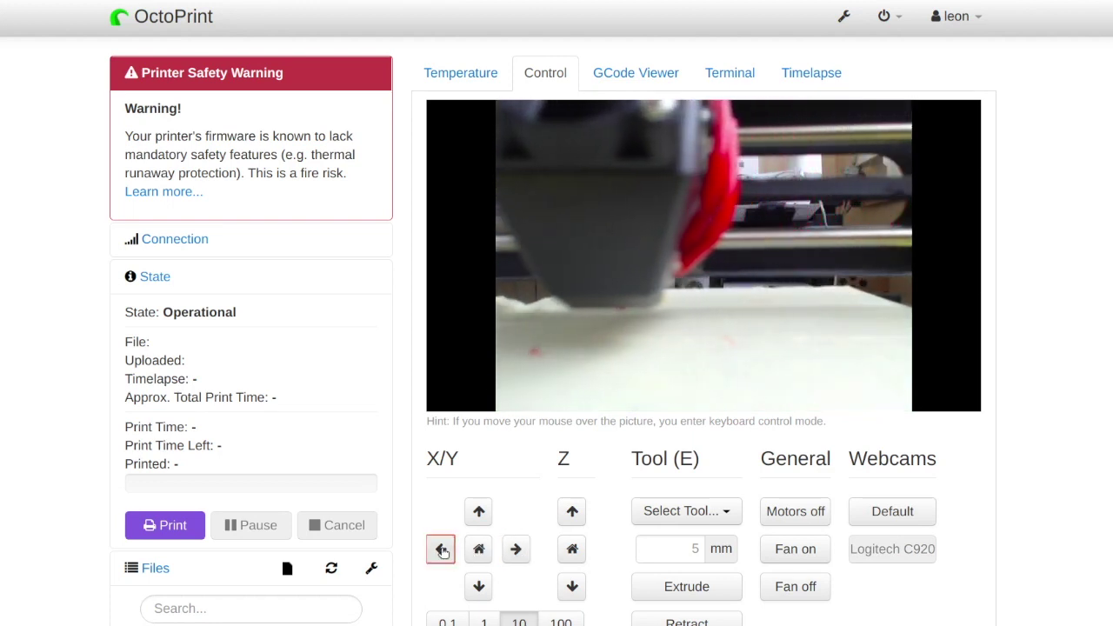